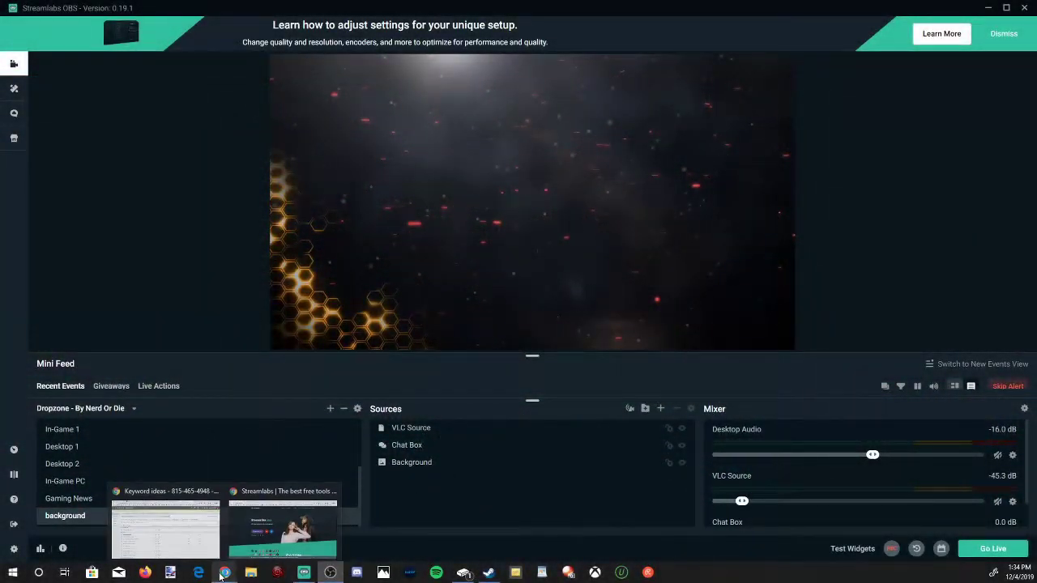
- Switch to Streamlabs OBS and add an Audio Input Capture source to the background scene
left_click(283, 526)
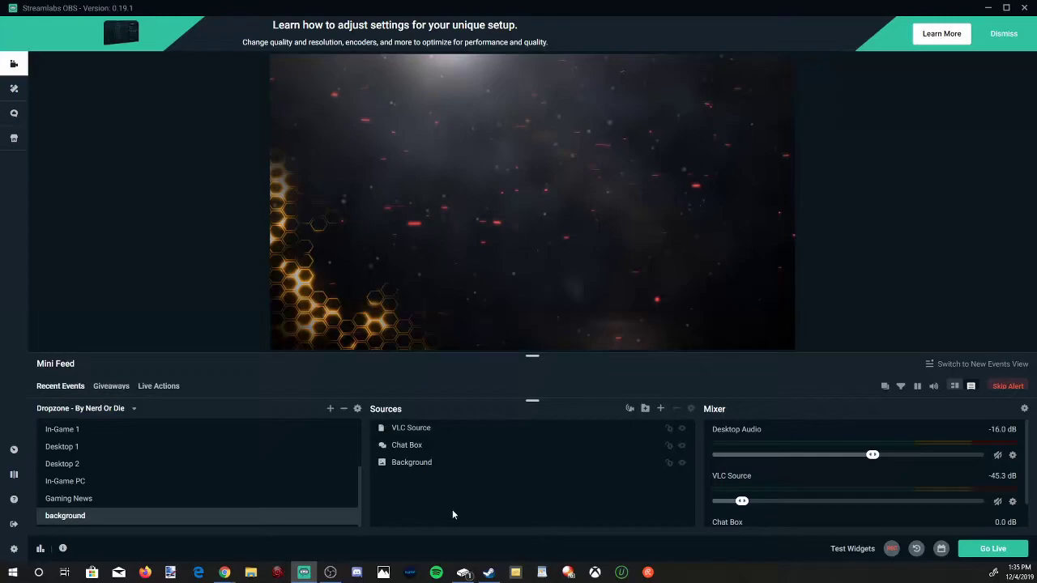
left_click(660, 411)
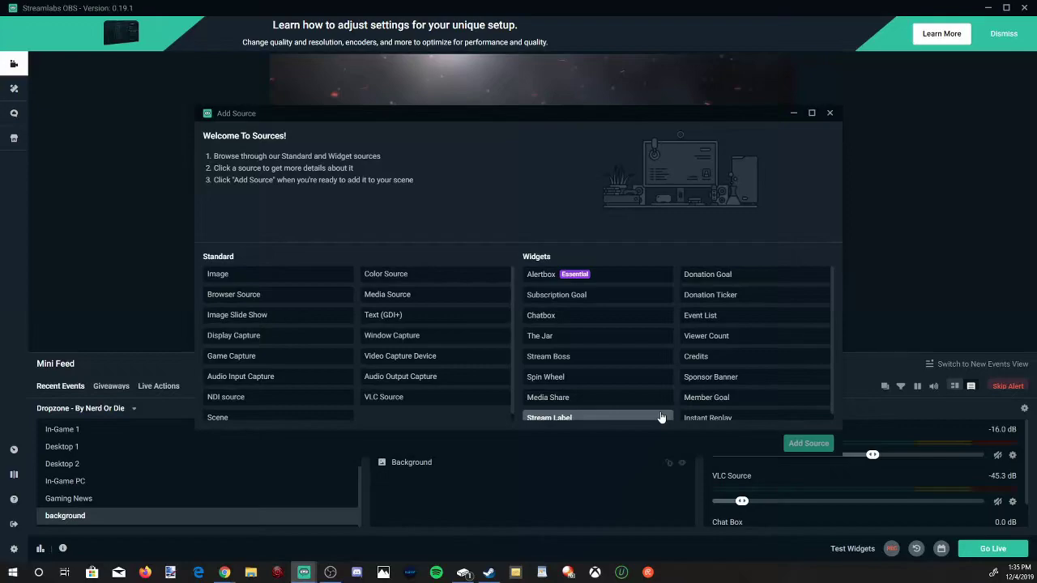
double_click(331, 387)
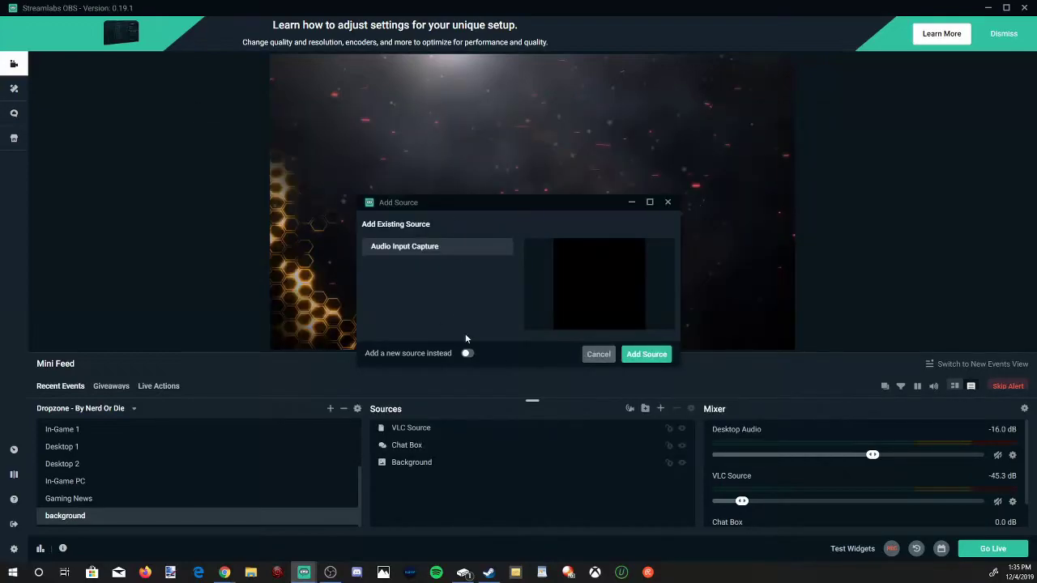
left_click(647, 354)
scroll(750, 465, "down", 2)
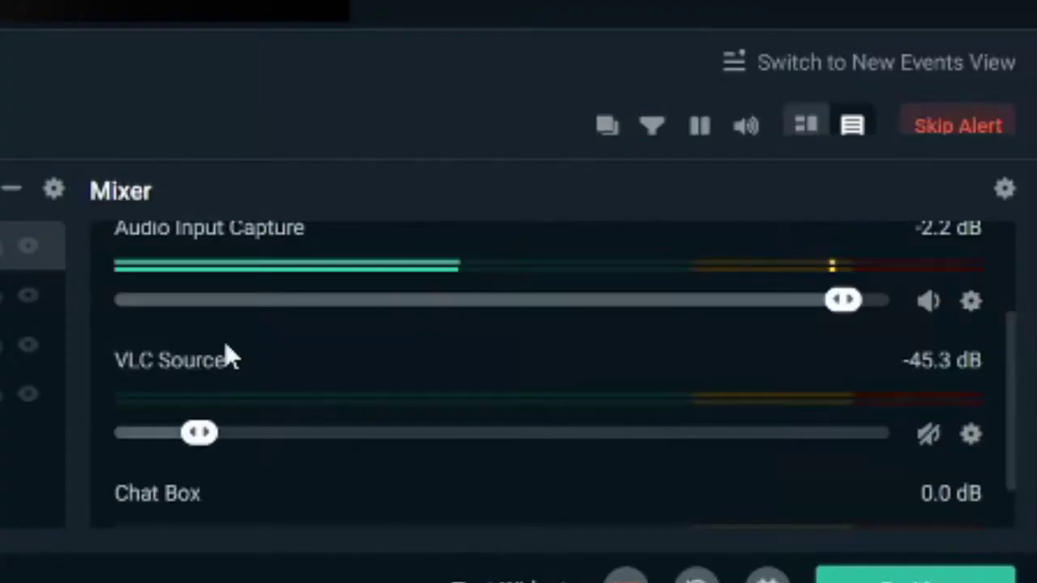
scroll(750, 465, "up", 2)
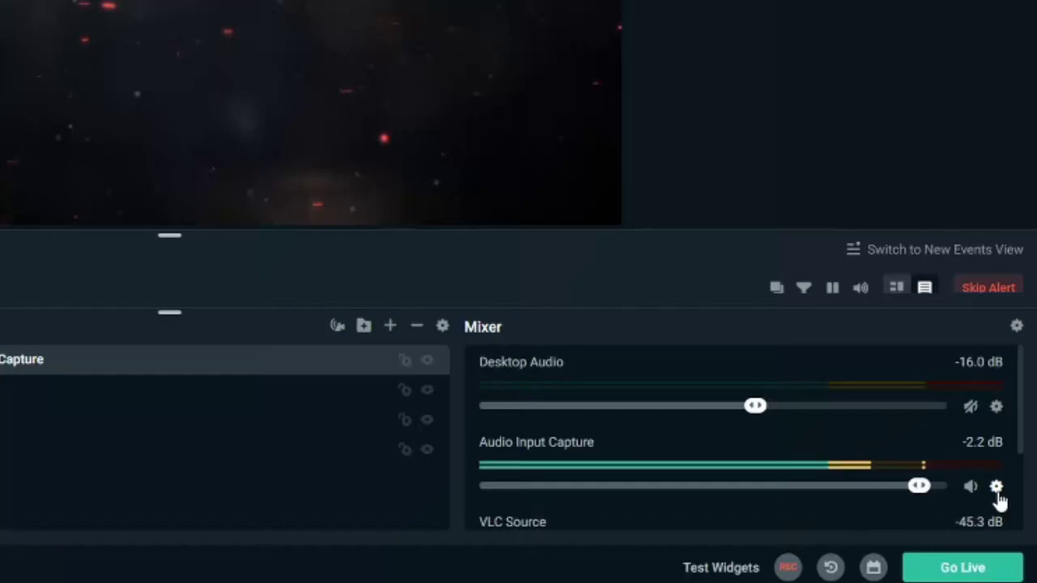
- Add a Noise Suppression filter at -30 suppression level to the Audio Input Capture
left_click(996, 487)
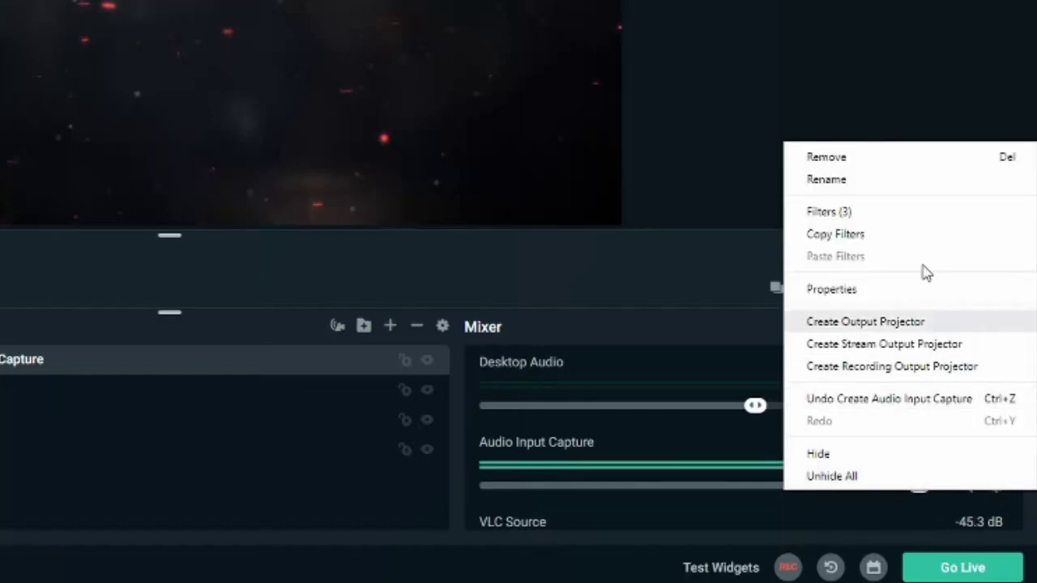
left_click(907, 214)
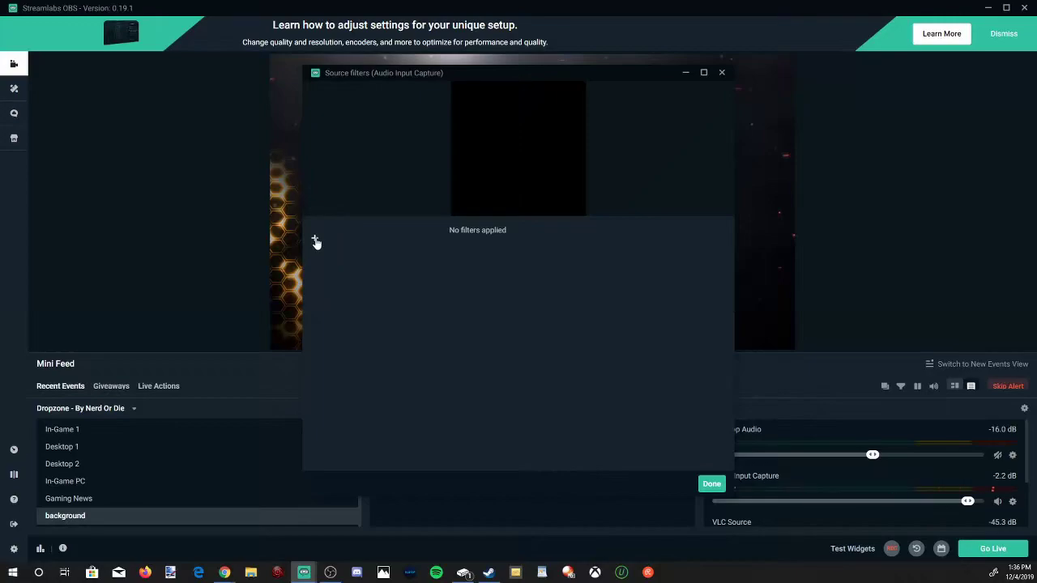
left_click(315, 241)
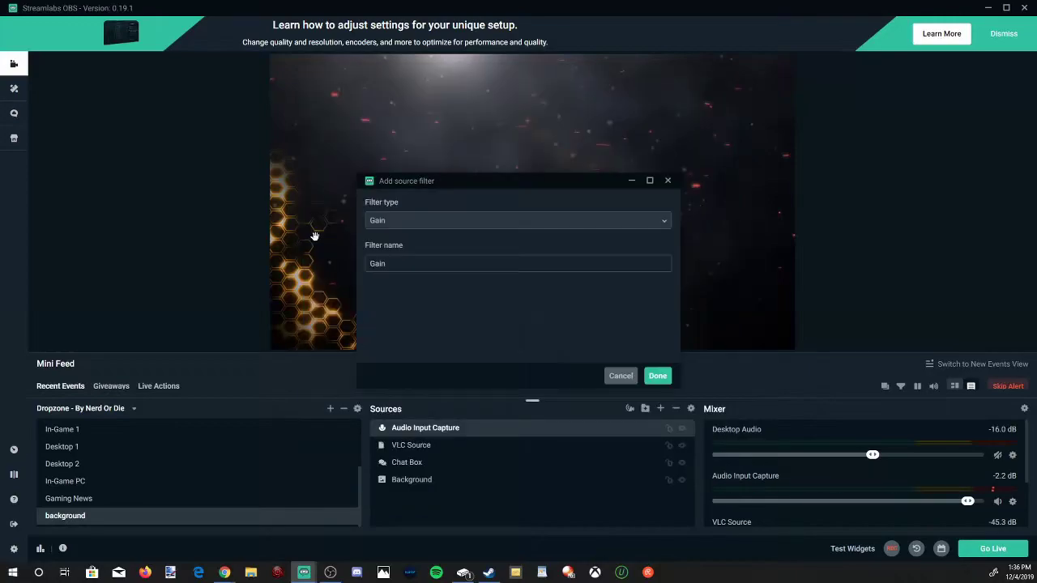
left_click(662, 222)
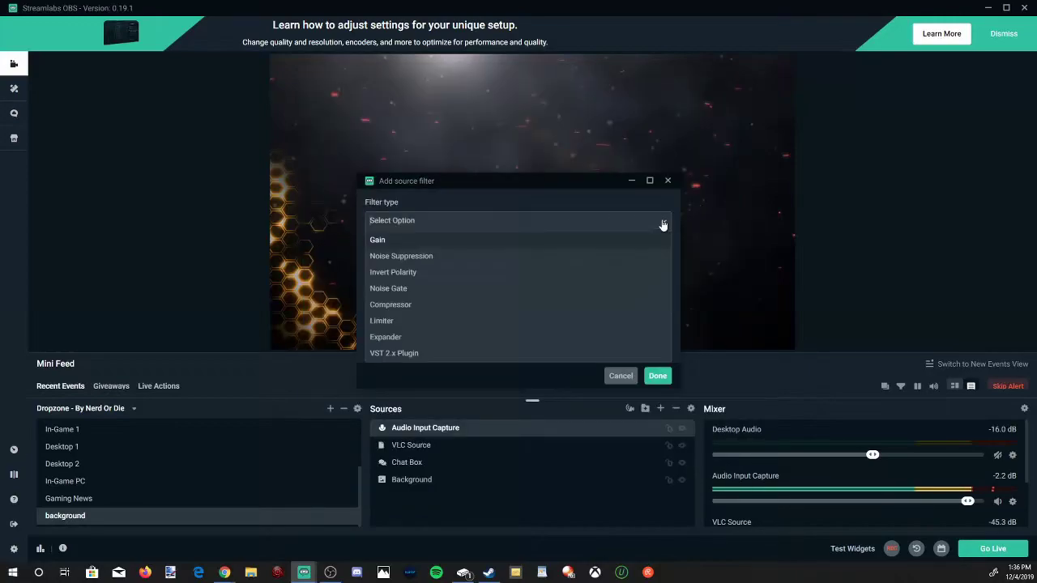
left_click(627, 258)
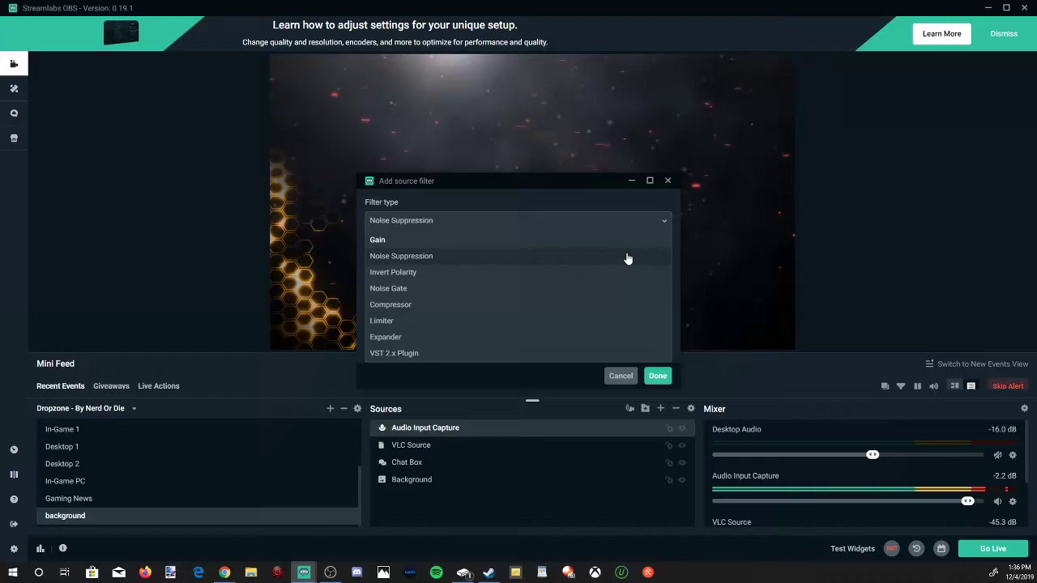
left_click(658, 377)
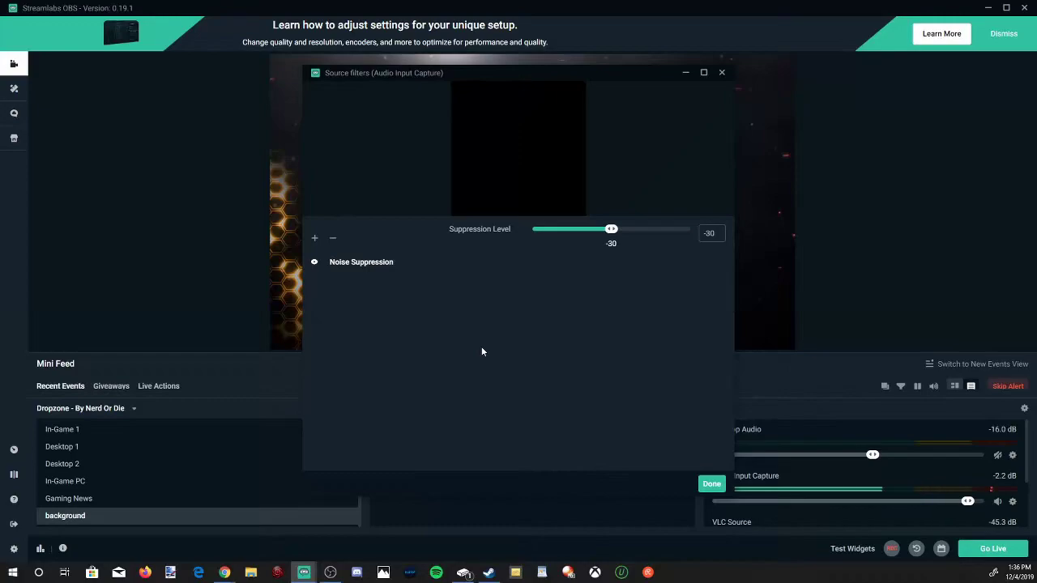
- Add a Noise Gate filter (close -32, open -26), then review the Noise Suppression settings
left_click(316, 241)
left_click(439, 227)
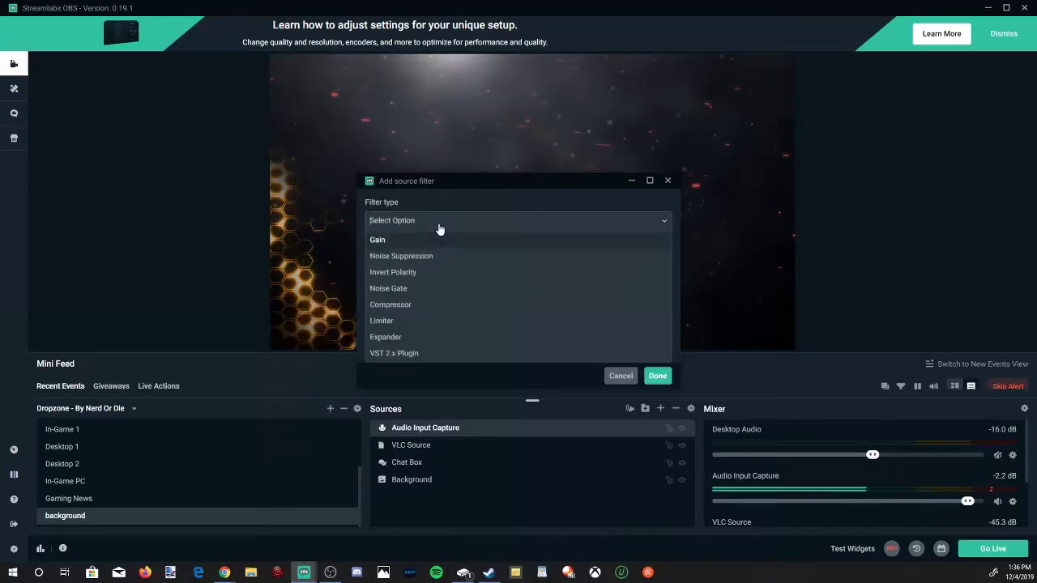
left_click(430, 290)
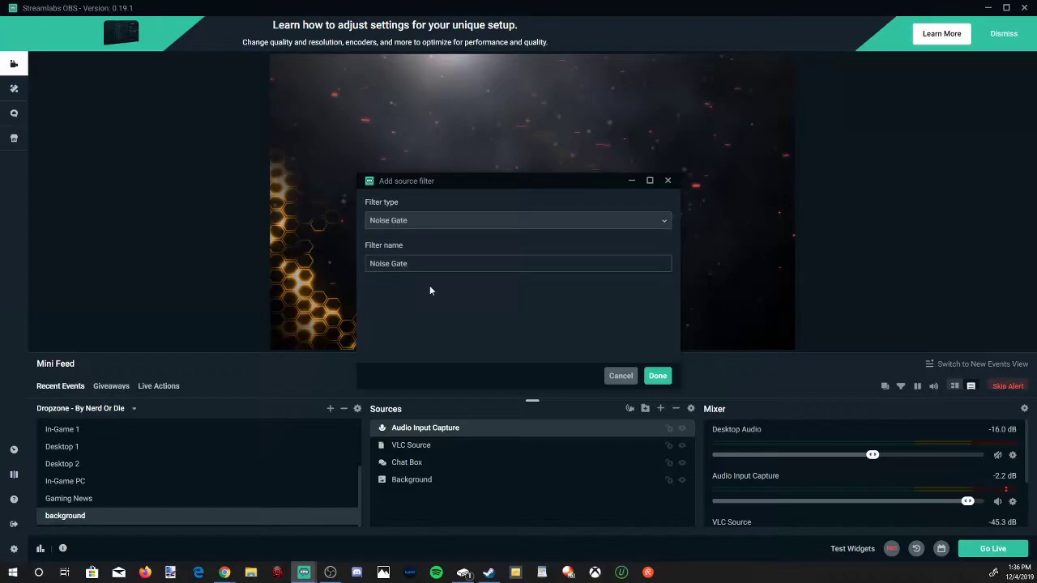
left_click(658, 377)
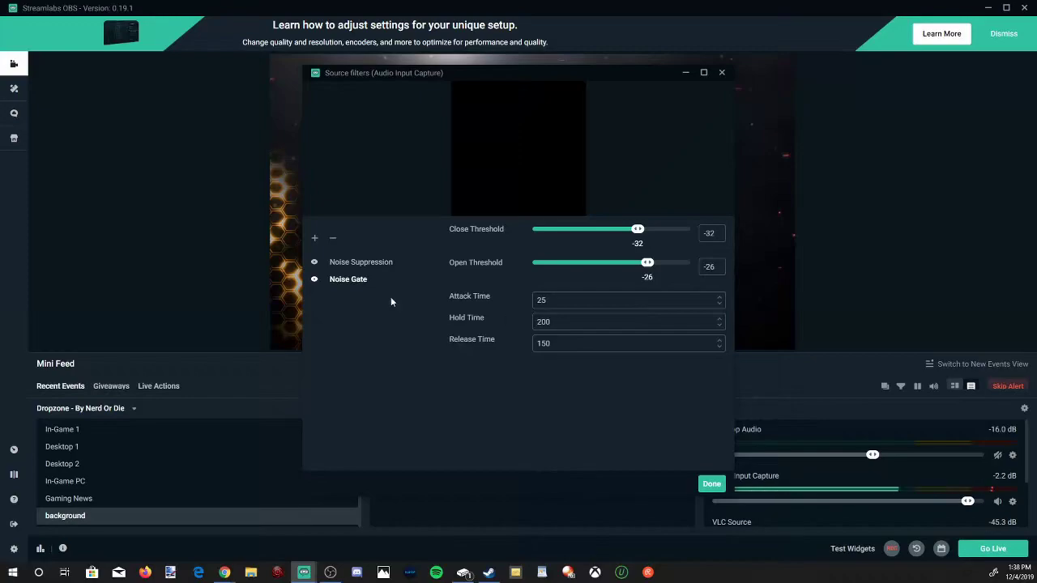
left_click(360, 262)
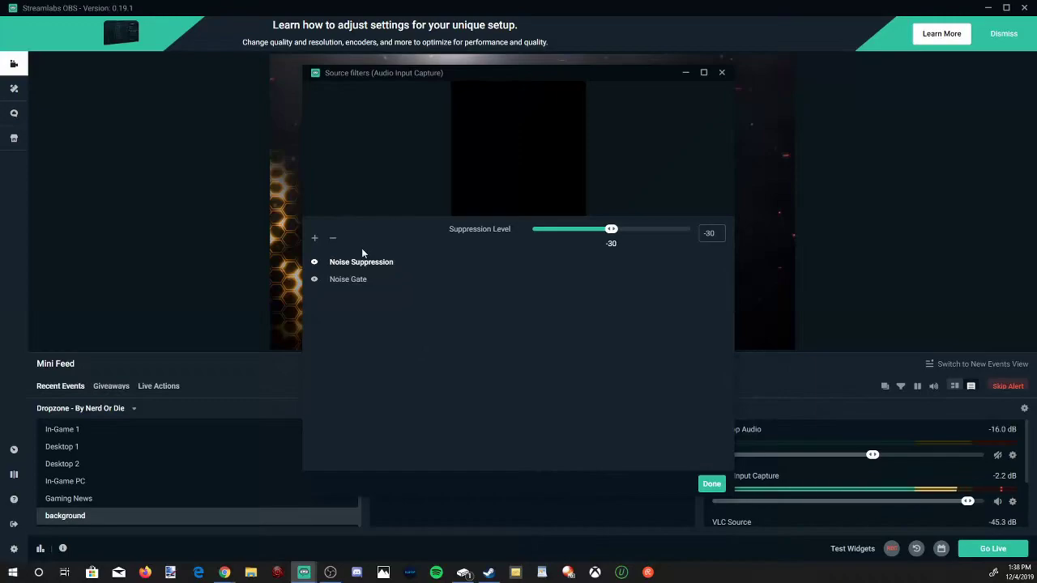
left_click(315, 238)
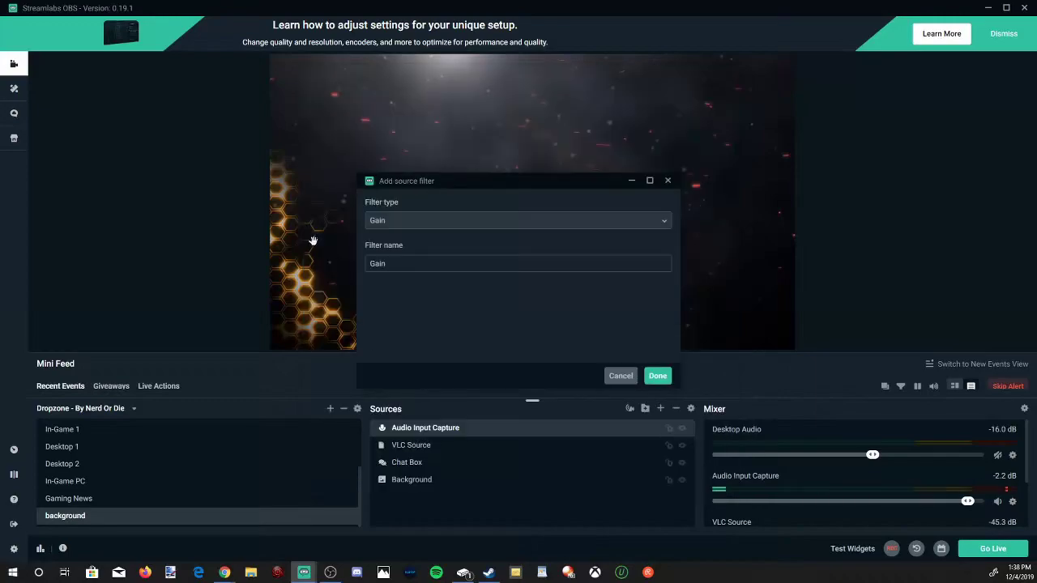
- Add a Compressor filter with ratio 10 and threshold -18, then return to the main window
left_click(444, 219)
left_click(420, 304)
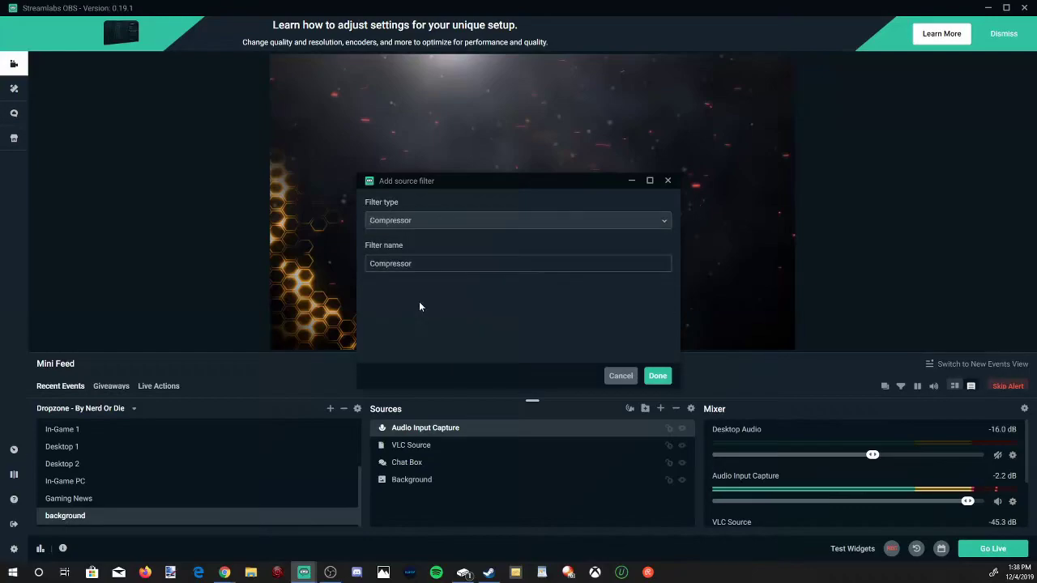
left_click(660, 376)
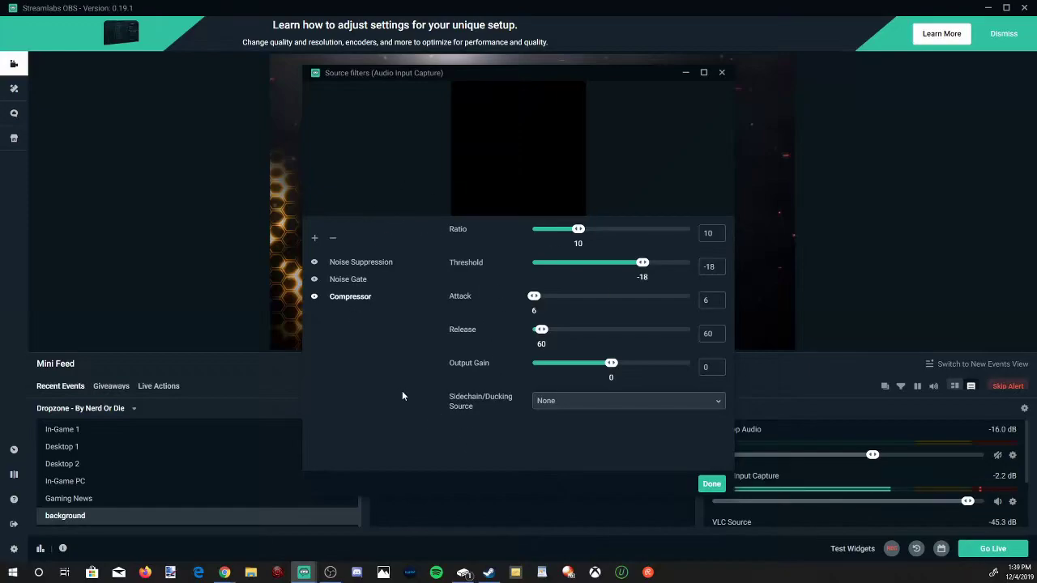
left_click(710, 485)
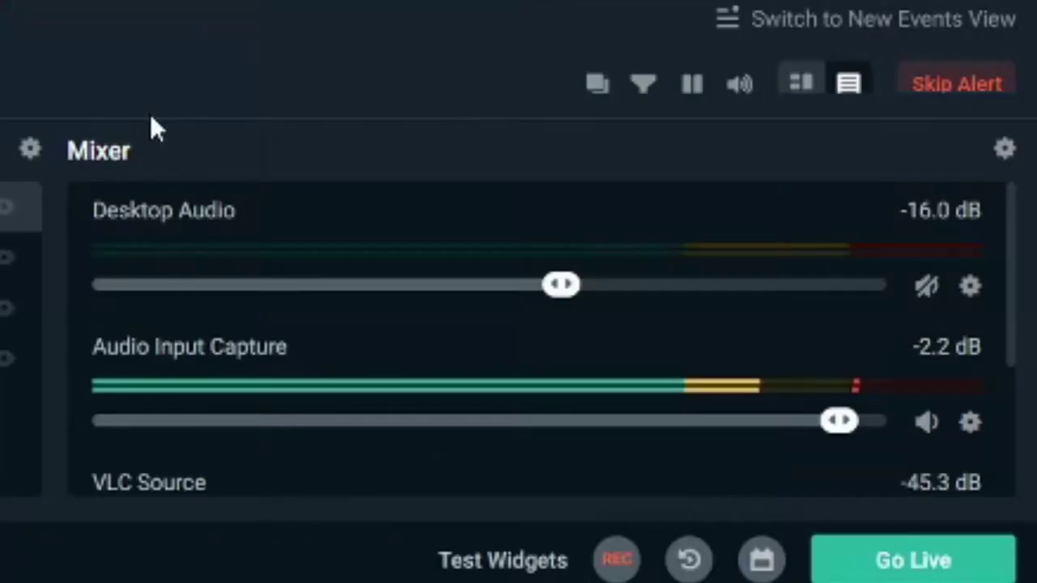
- Adjust the Audio Input Capture mixer slider down from -2.2 dB to -4.7 dB
left_click_drag(832, 422, 773, 440)
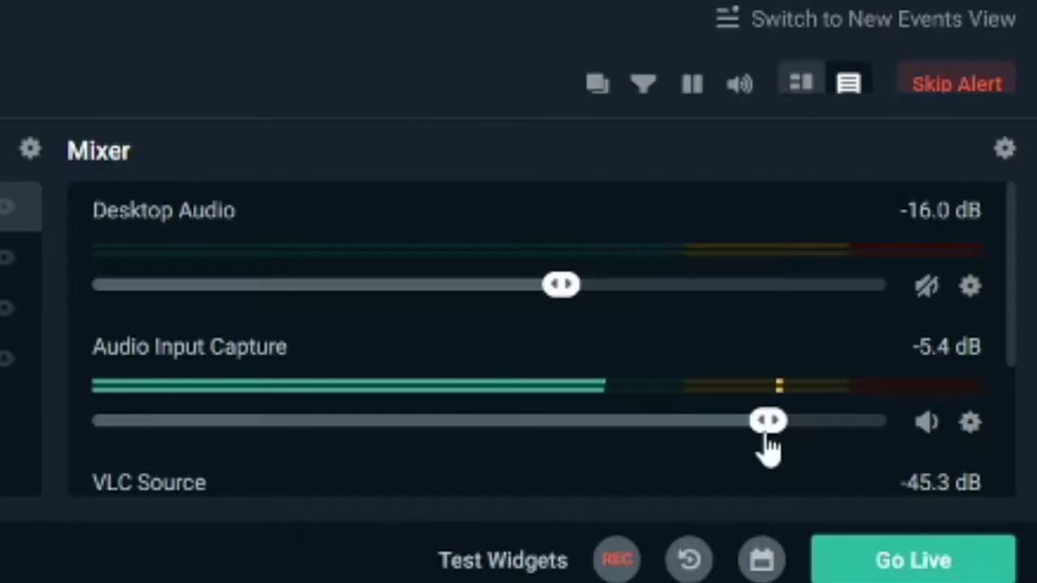
mouse_move(768, 441)
left_mouse_down()
mouse_move(909, 440)
mouse_move(784, 439)
left_mouse_up()
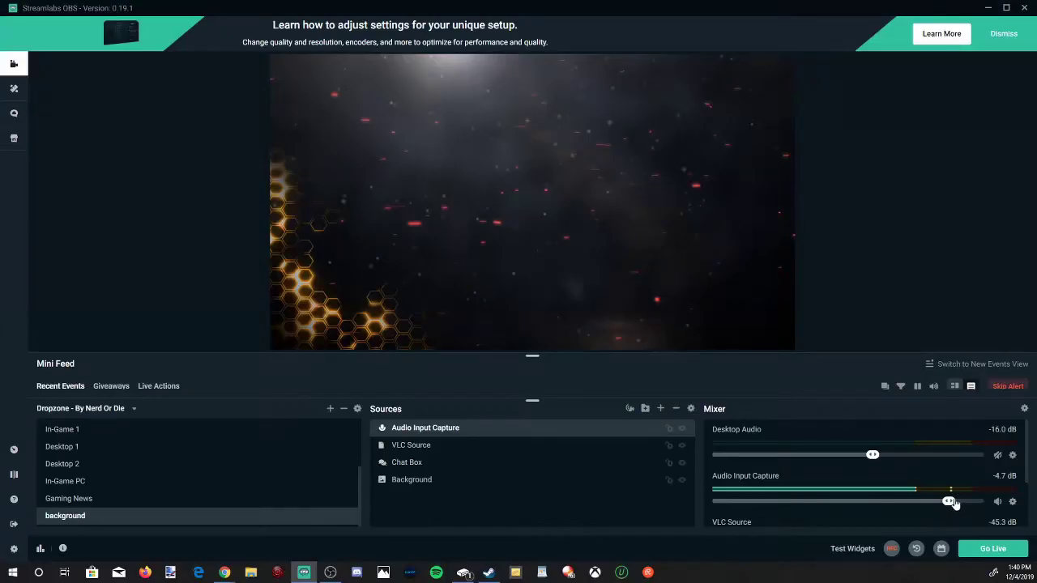
left_click(1011, 503)
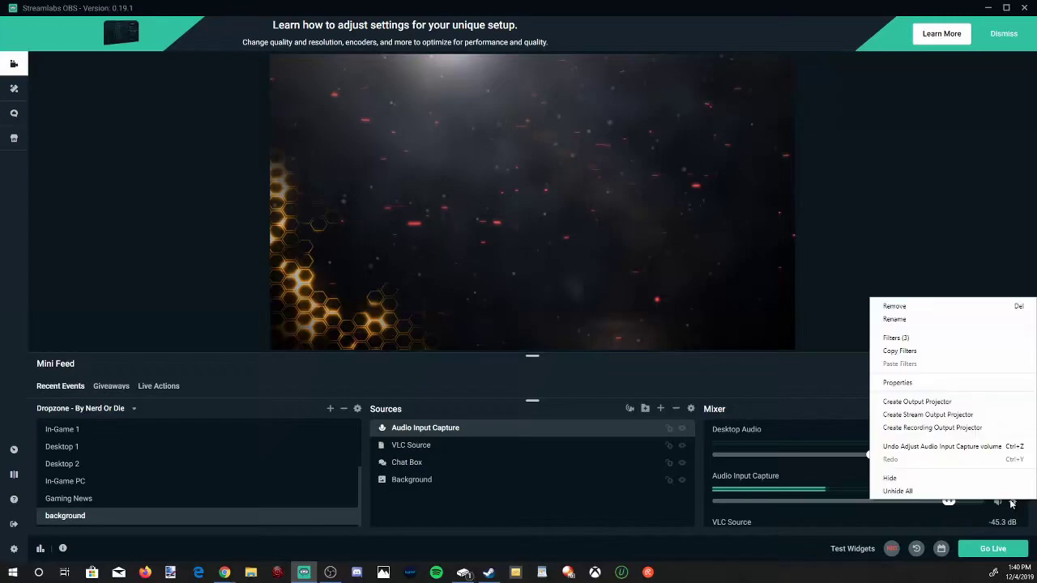
left_click(917, 339)
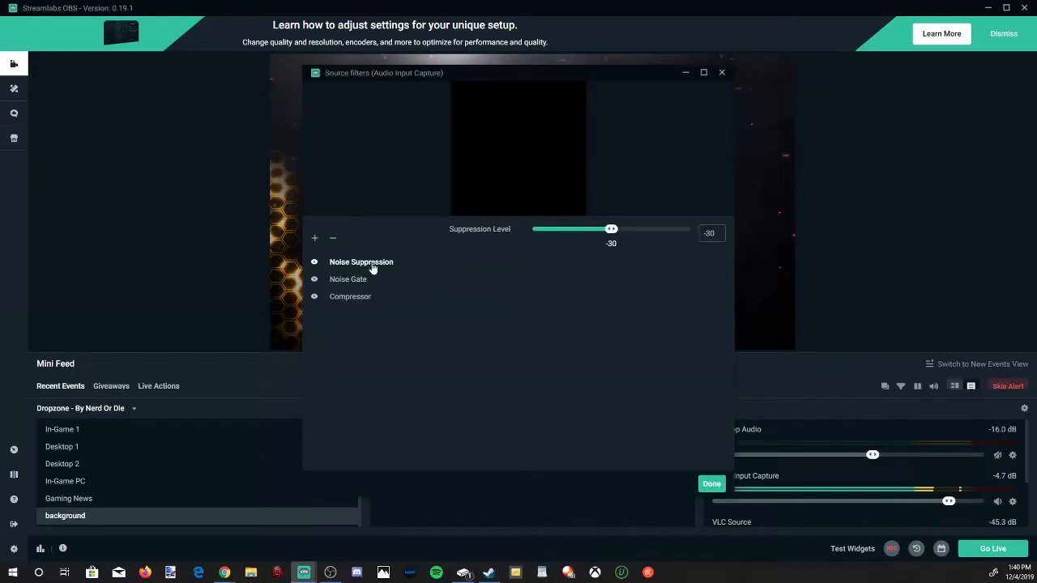
left_click(315, 239)
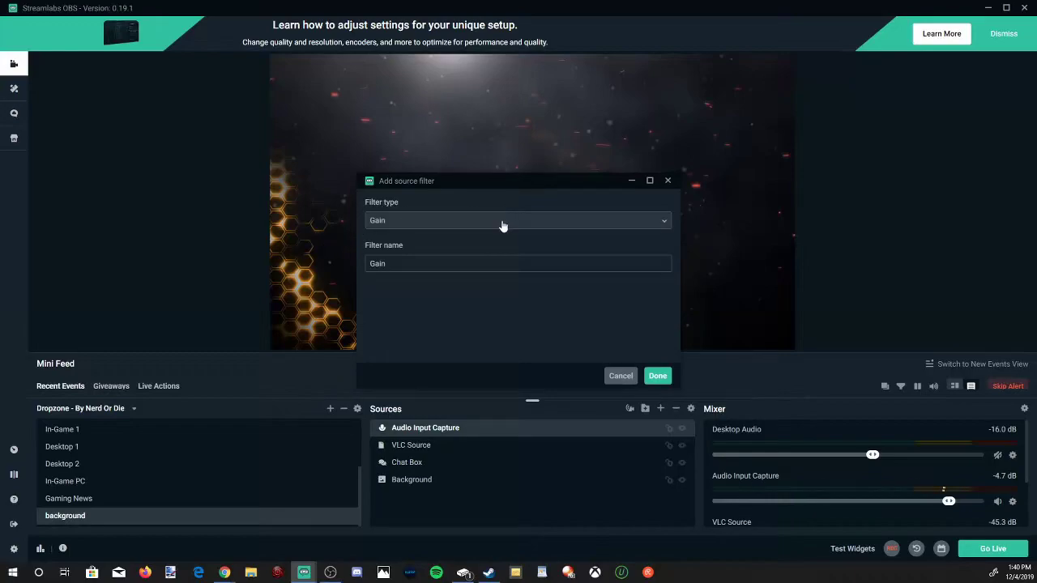
left_click(657, 375)
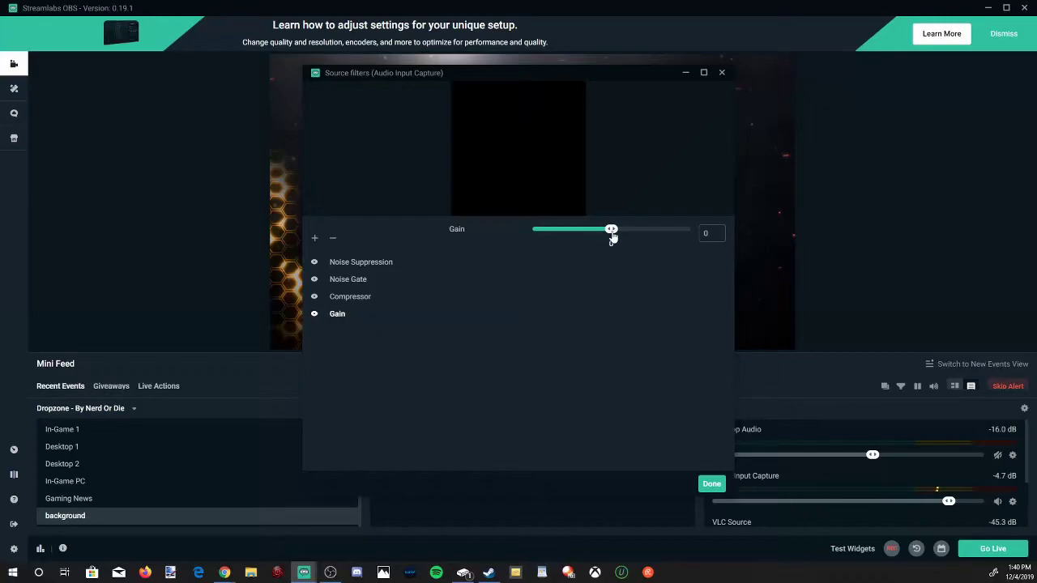
mouse_move(613, 232)
left_mouse_down()
mouse_move(676, 232)
mouse_move(612, 235)
left_mouse_up()
left_click(332, 239)
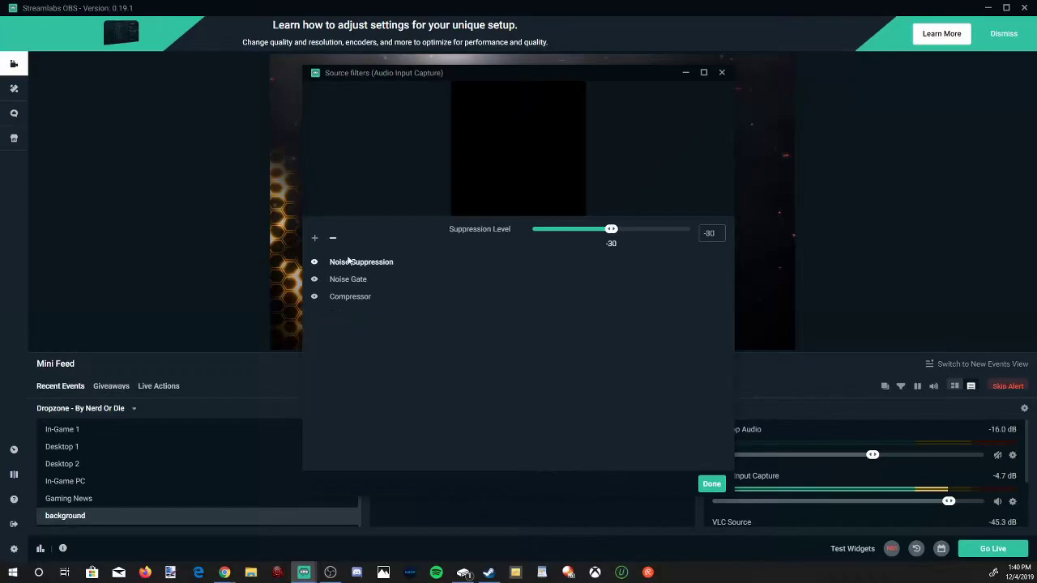
left_click(711, 484)
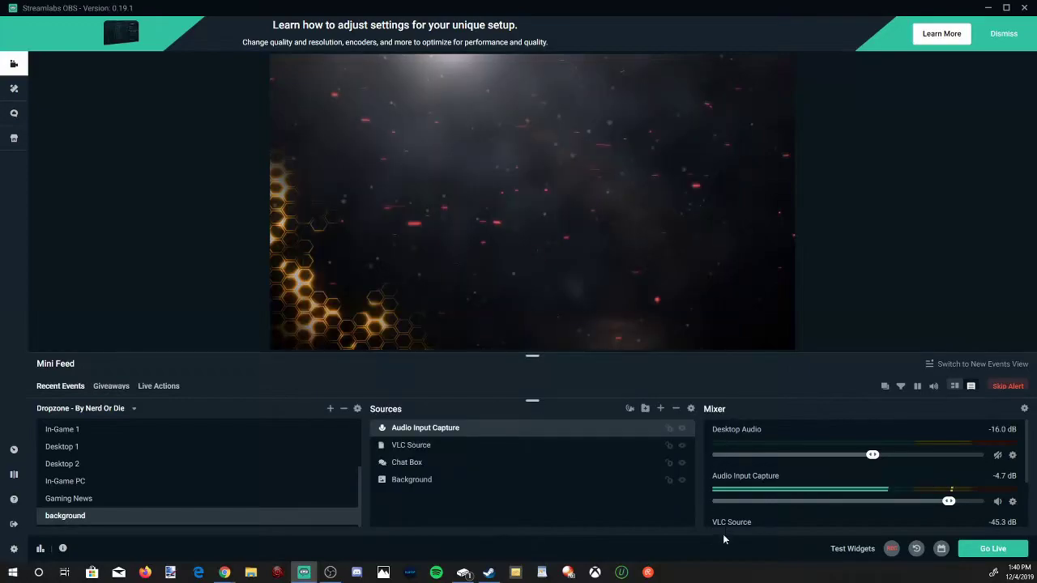